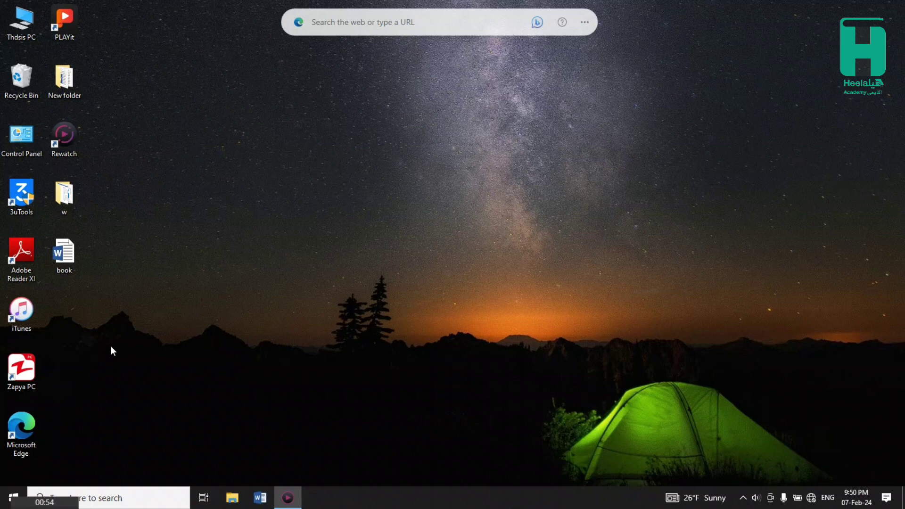
Open the book document and show Word's Advanced options down to the Show document content section.
double_click(66, 263)
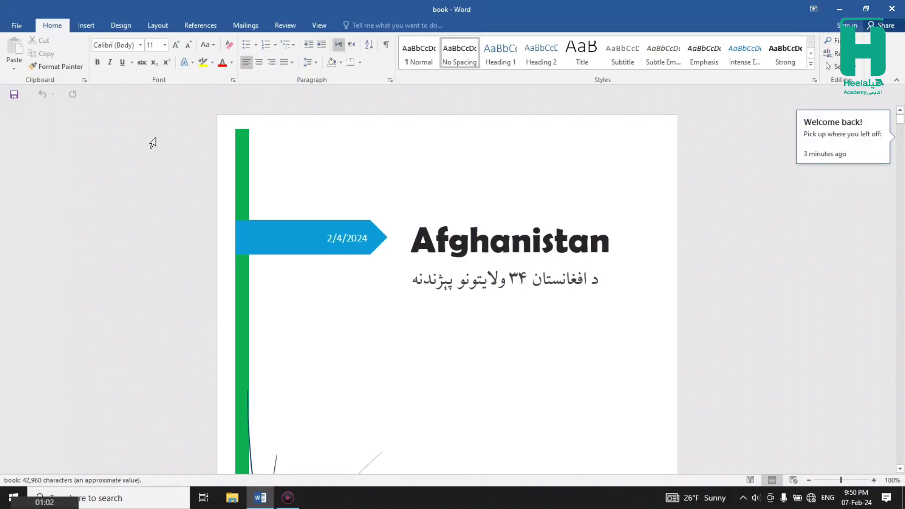
click(18, 26)
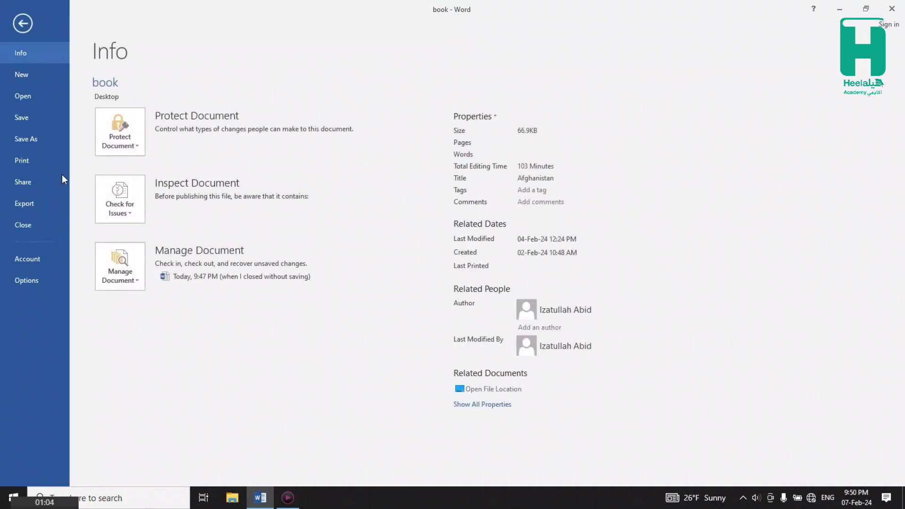
click(24, 281)
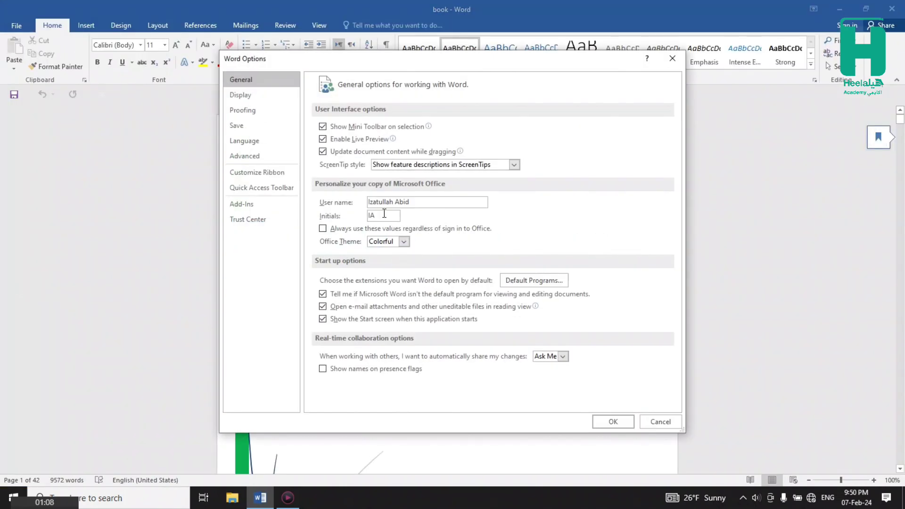
click(264, 160)
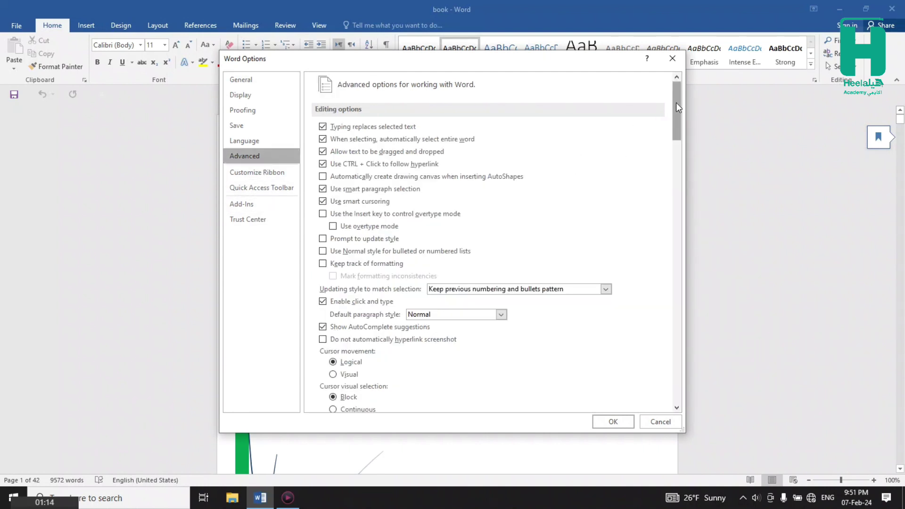
mouse_move(677, 101)
mouse_down()
mouse_move(683, 243)
mouse_move(680, 222)
mouse_up()
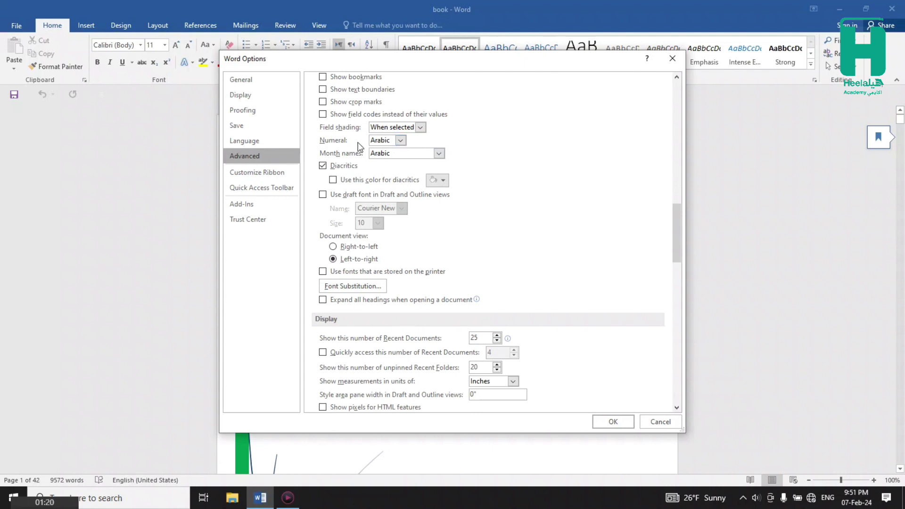
drag(676, 225, 682, 222)
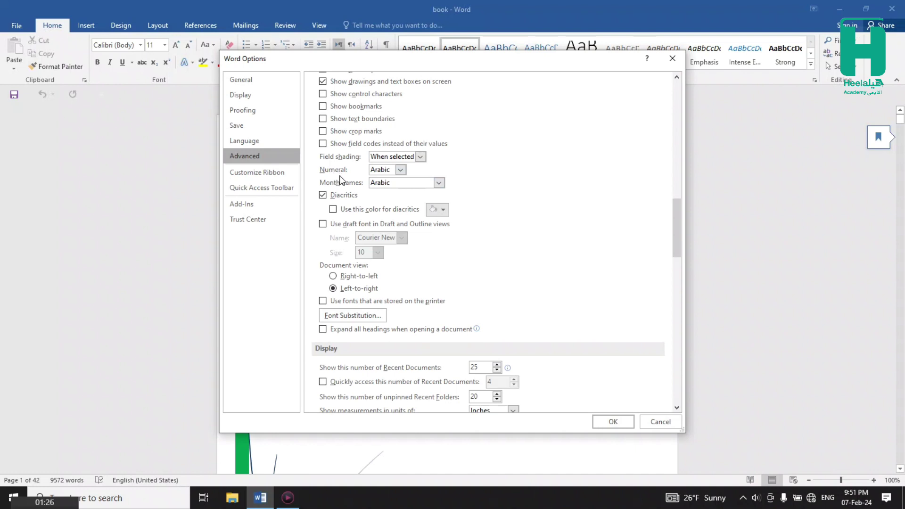
Set Numeral to Hindi and Month names to English transliterated, and apply the options.
click(400, 170)
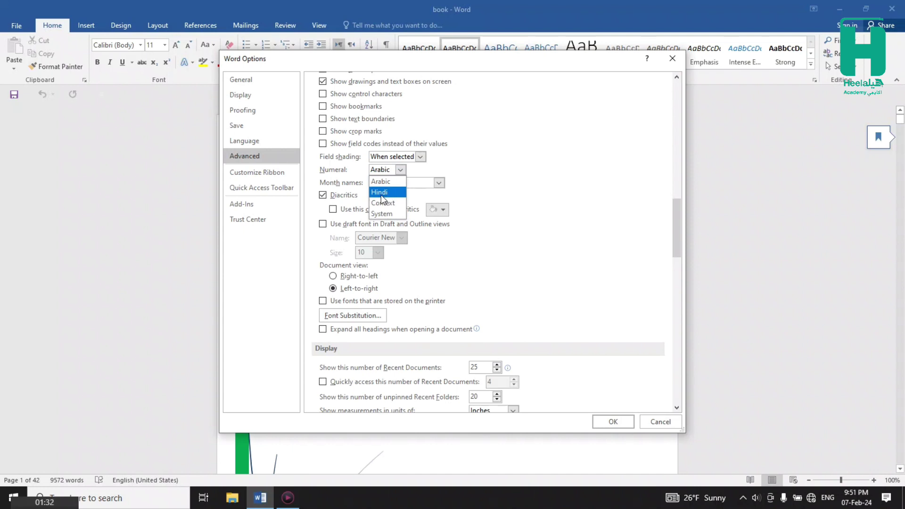
click(381, 194)
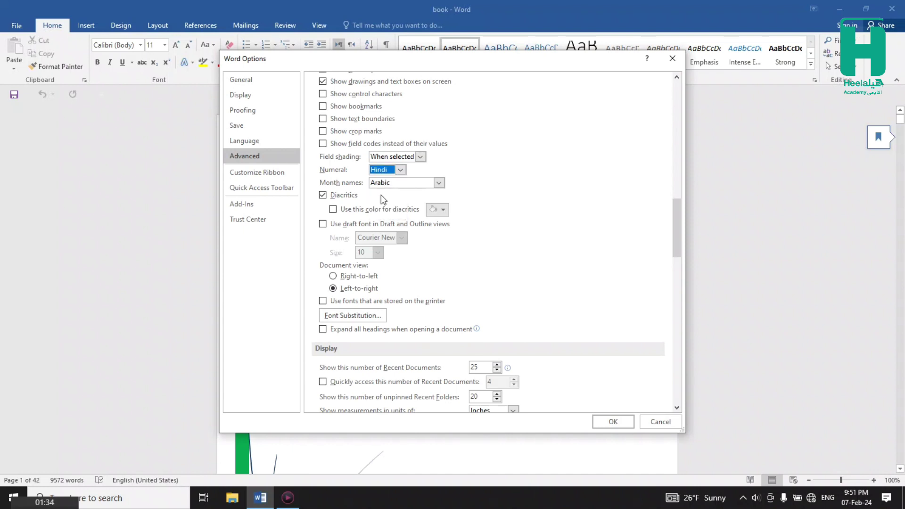
click(400, 170)
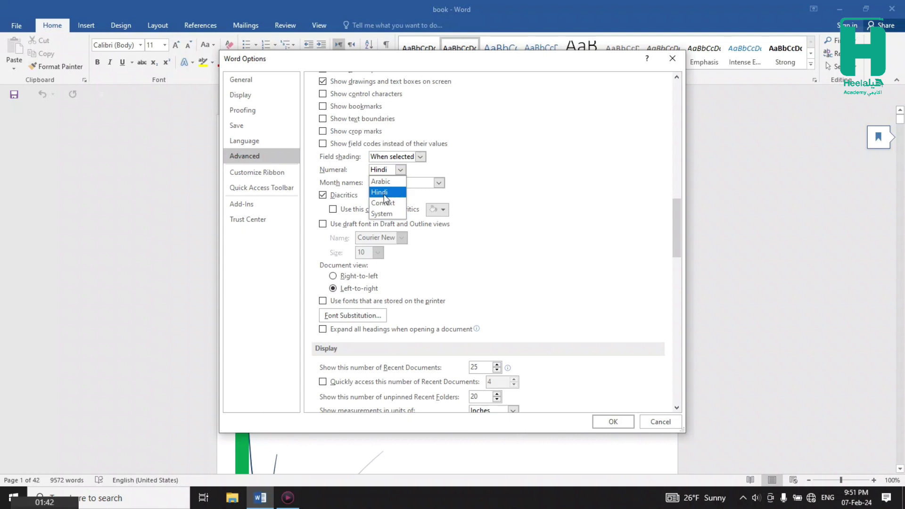
click(383, 194)
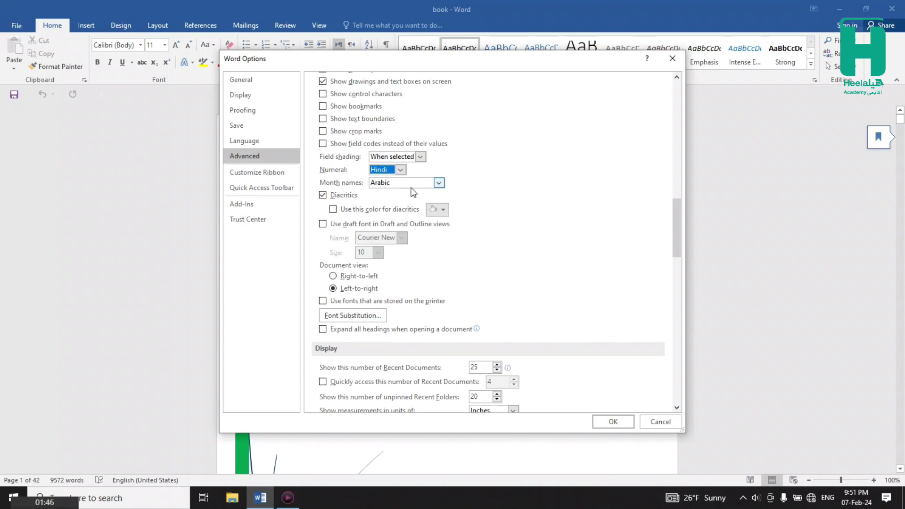
click(438, 184)
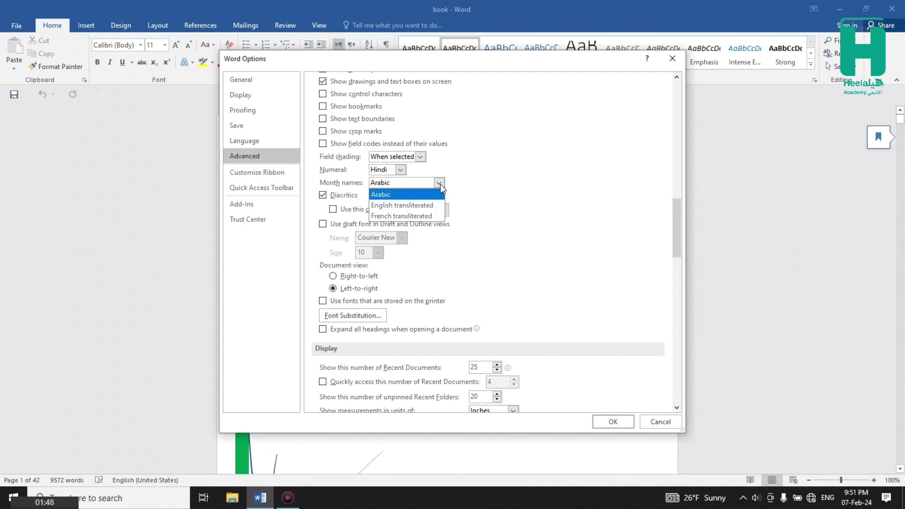
click(400, 205)
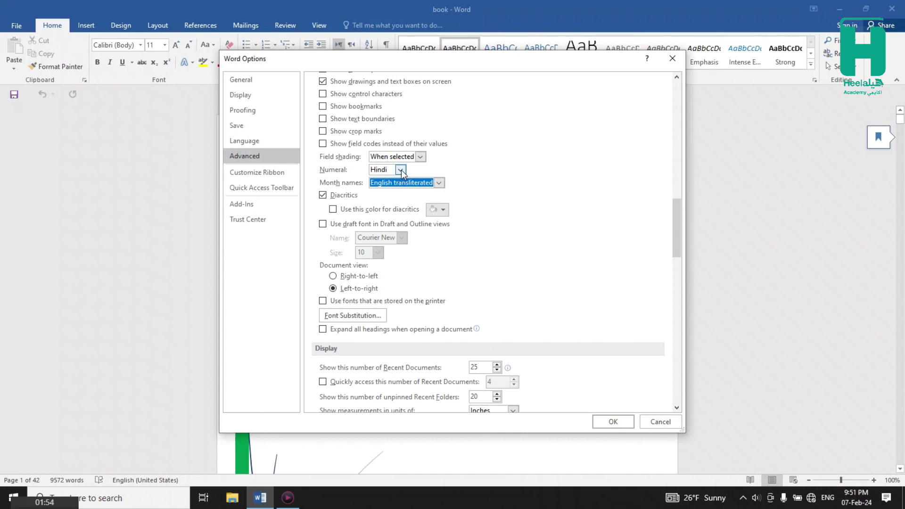
click(609, 417)
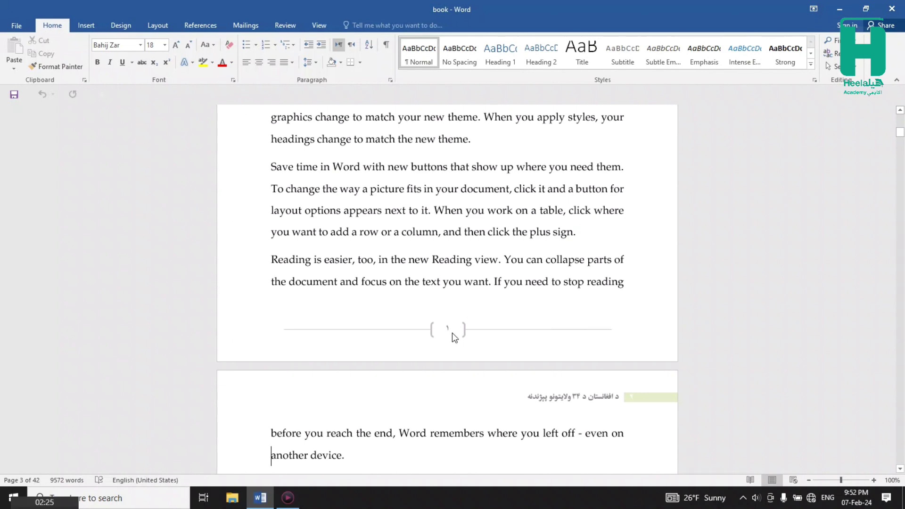
scroll(449, 332, down, 2)
scroll(449, 331, down, 4)
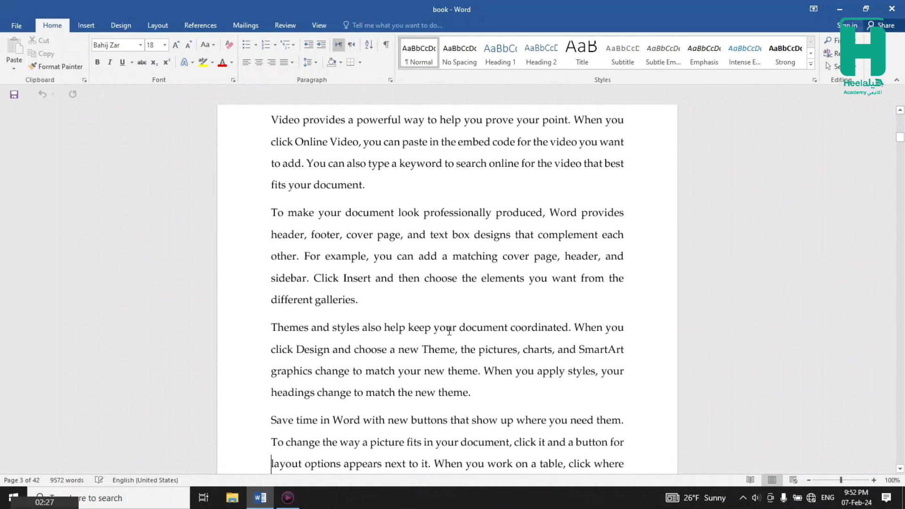
scroll(449, 331, down, 1)
scroll(449, 331, down, 3)
scroll(449, 331, down, 2)
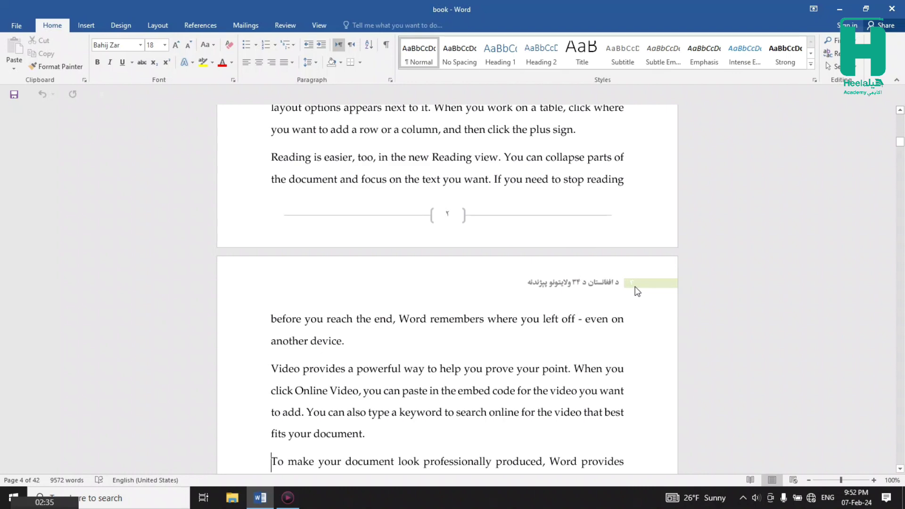
key(ctrl+p)
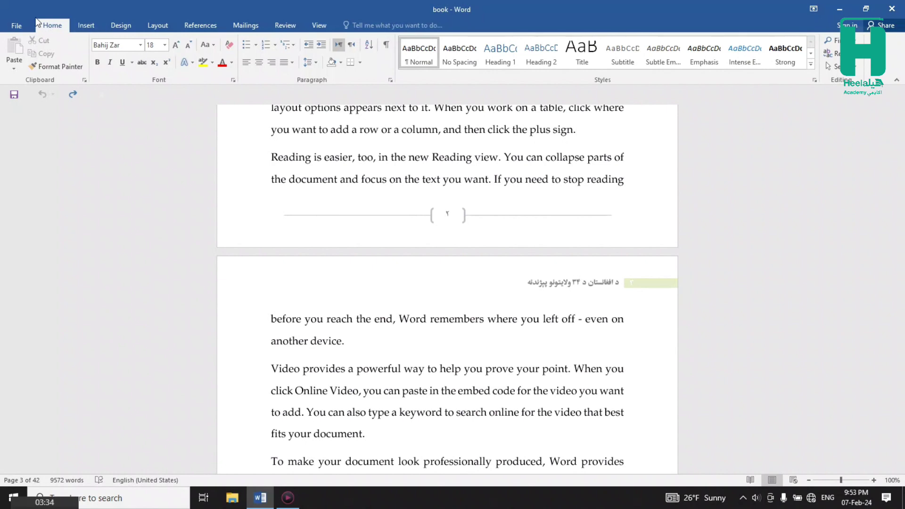
Change Word's Advanced Numeral option to System and apply it.
click(22, 24)
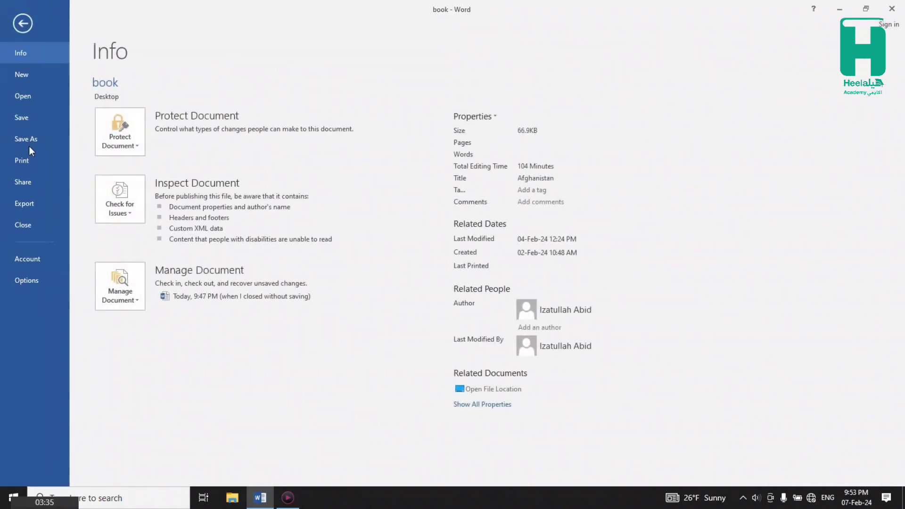
click(44, 281)
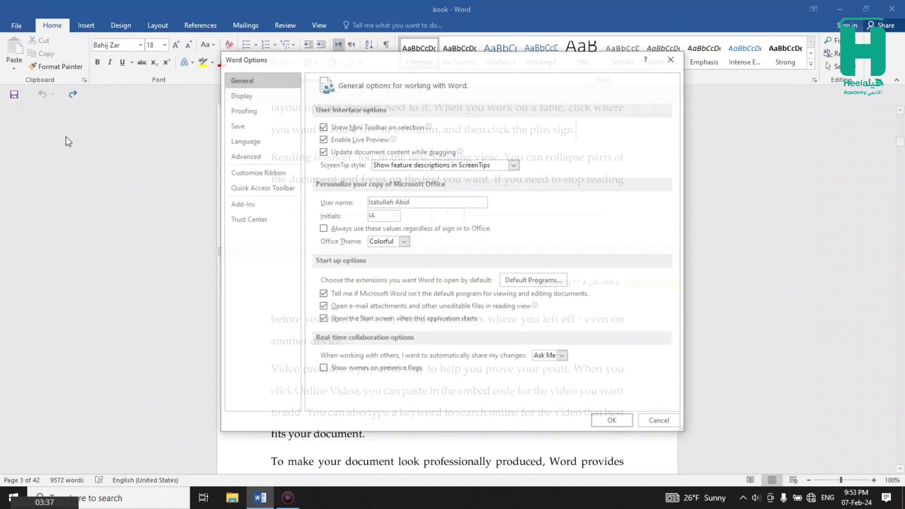
click(251, 157)
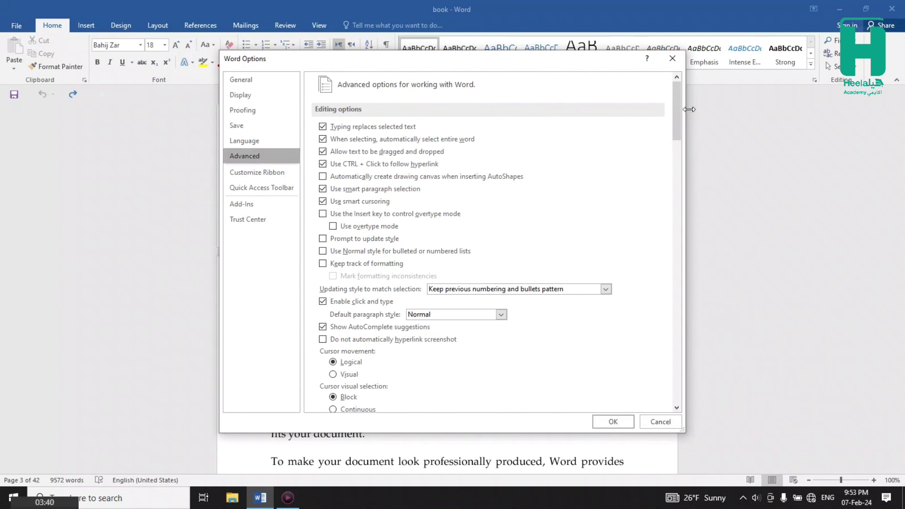
drag(677, 85, 677, 203)
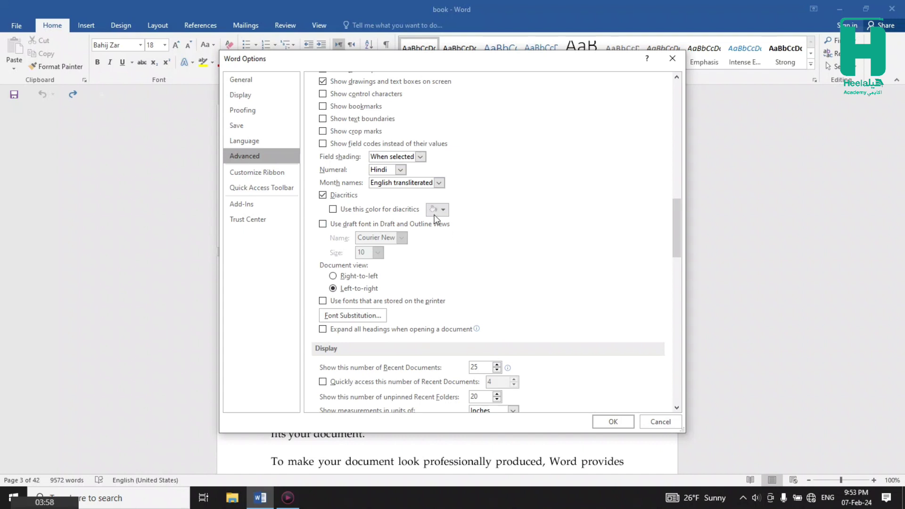
click(400, 169)
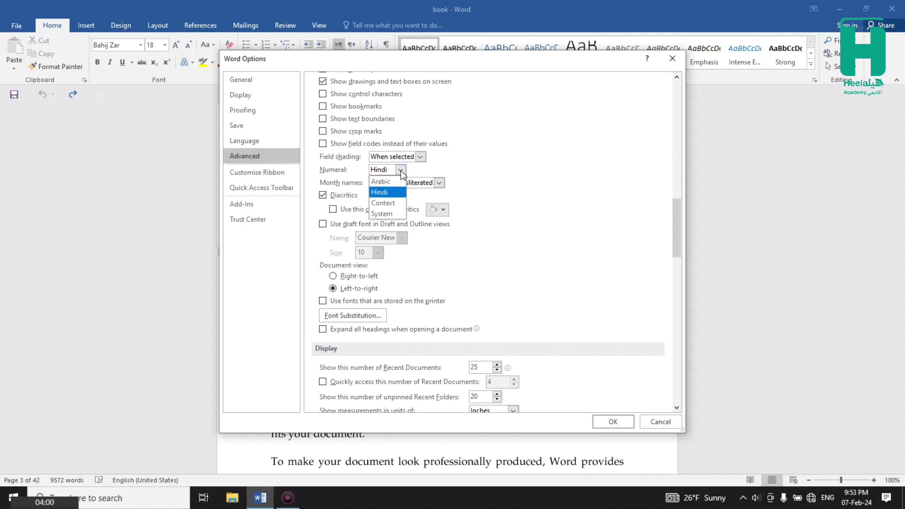
click(393, 214)
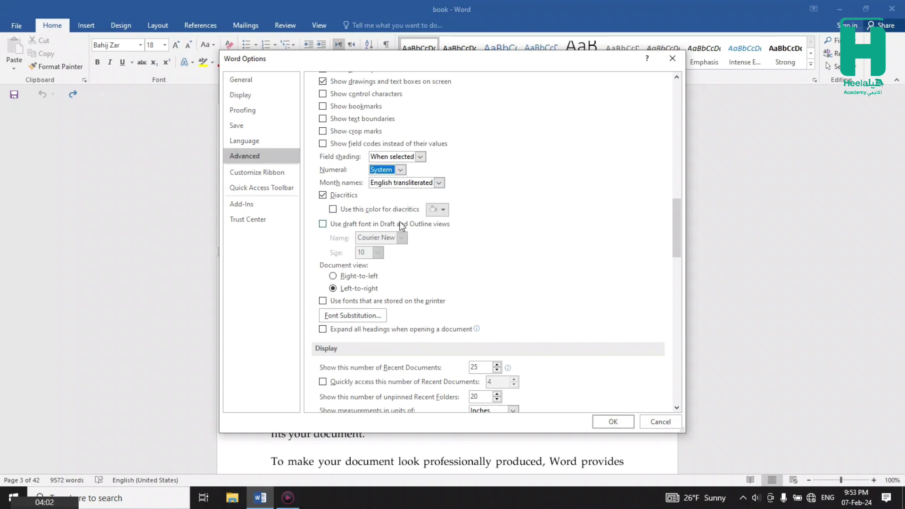
click(612, 421)
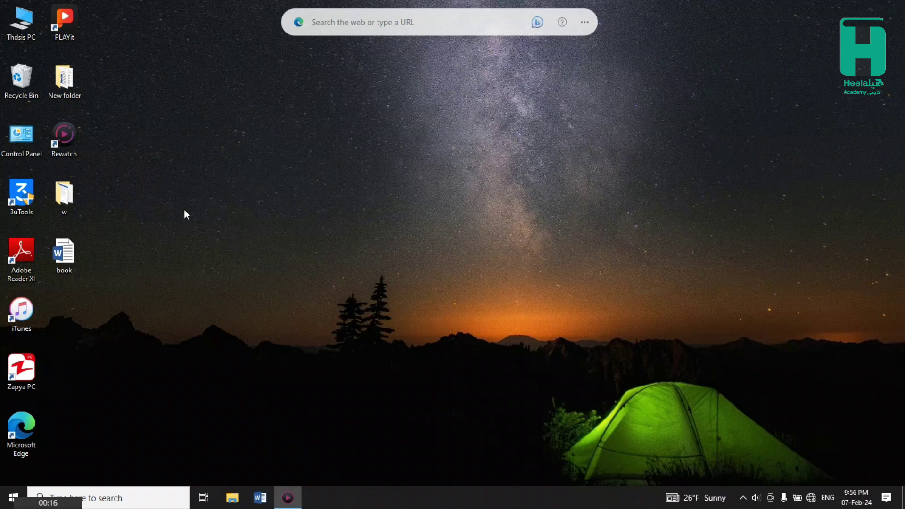
Open book and bring up the Save As dialog at the Desktop folder with file name book.
double_click(69, 255)
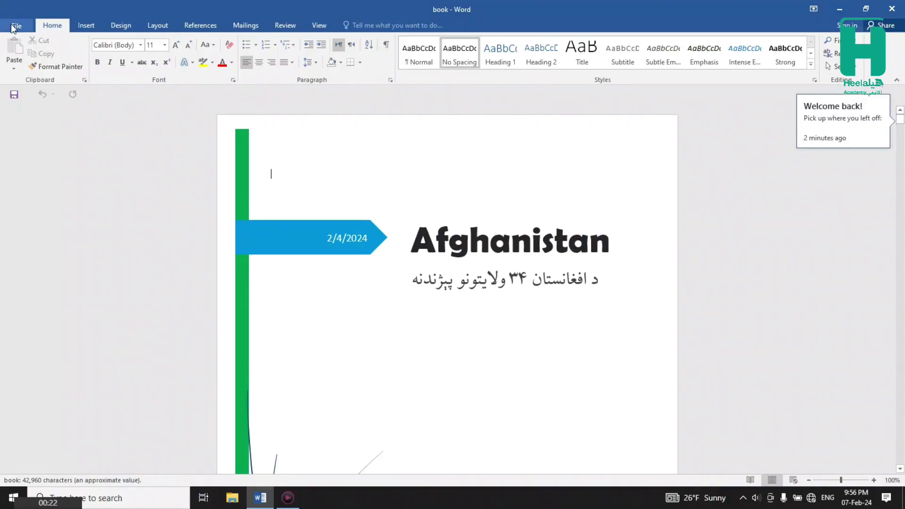
click(10, 24)
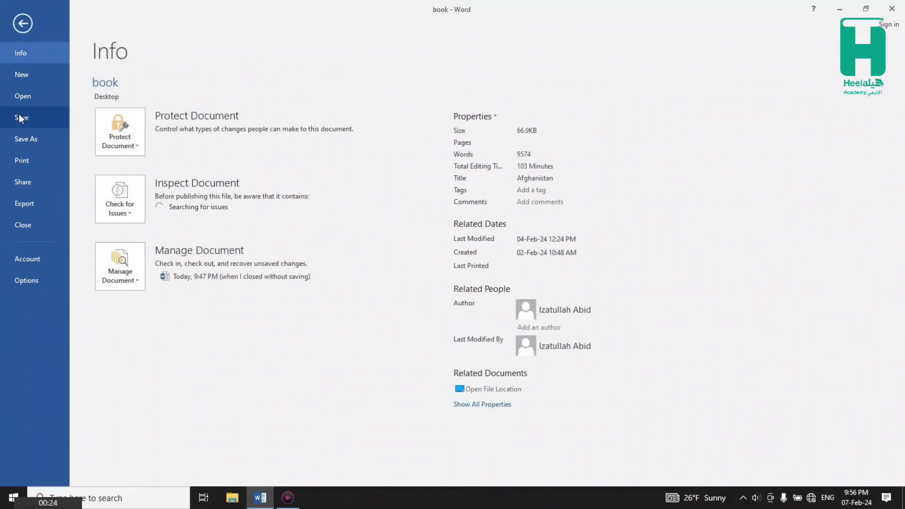
click(23, 137)
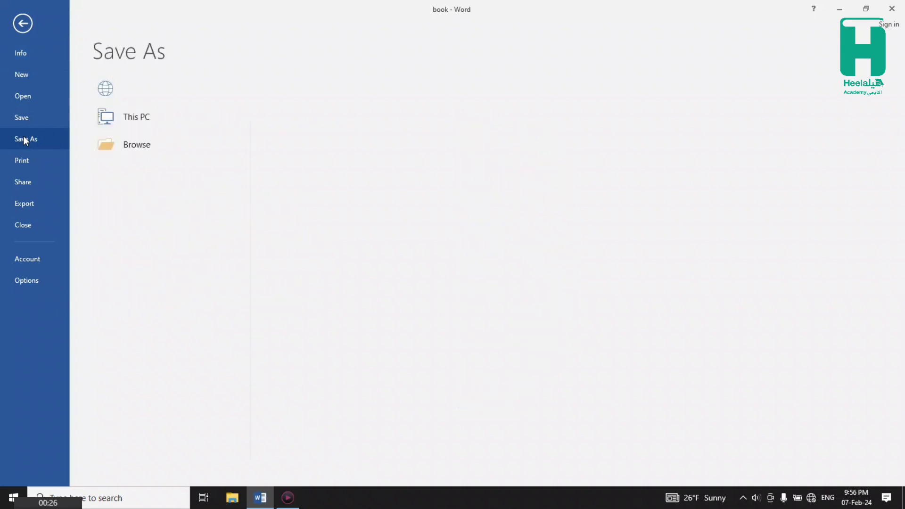
click(143, 172)
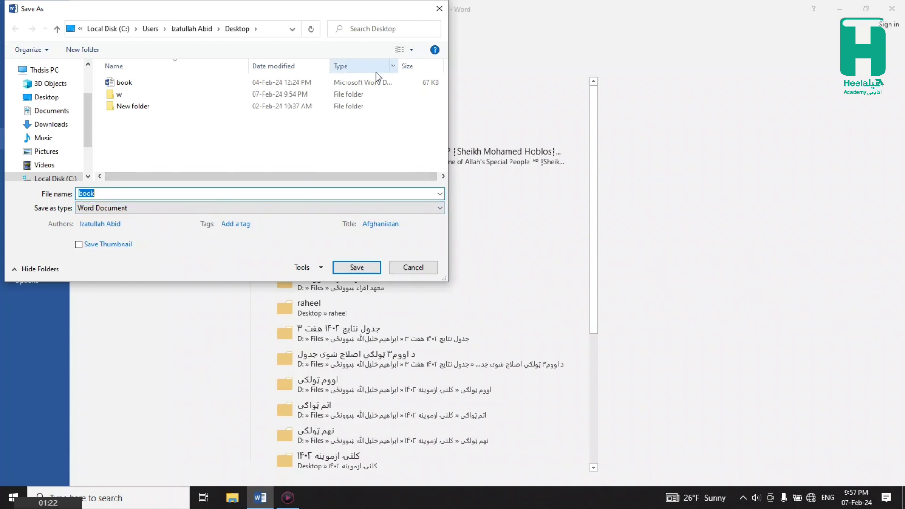
click(438, 9)
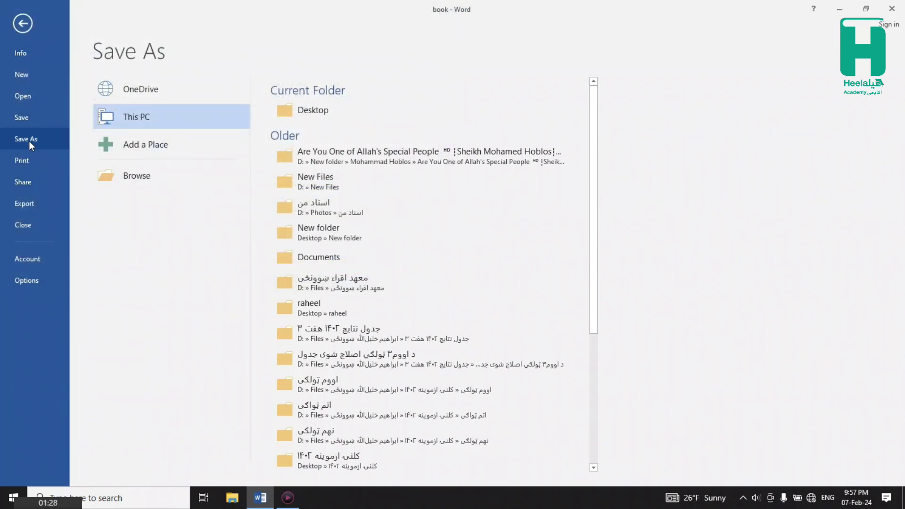
click(114, 182)
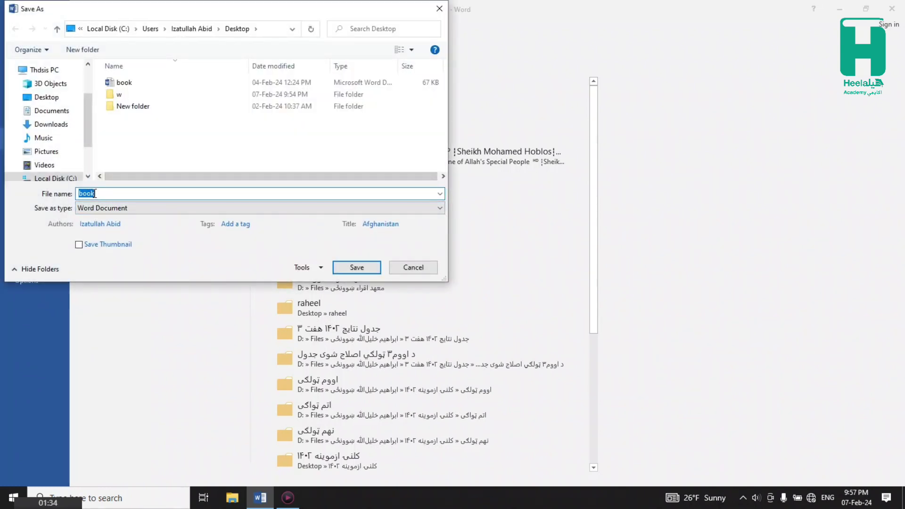
click(106, 209)
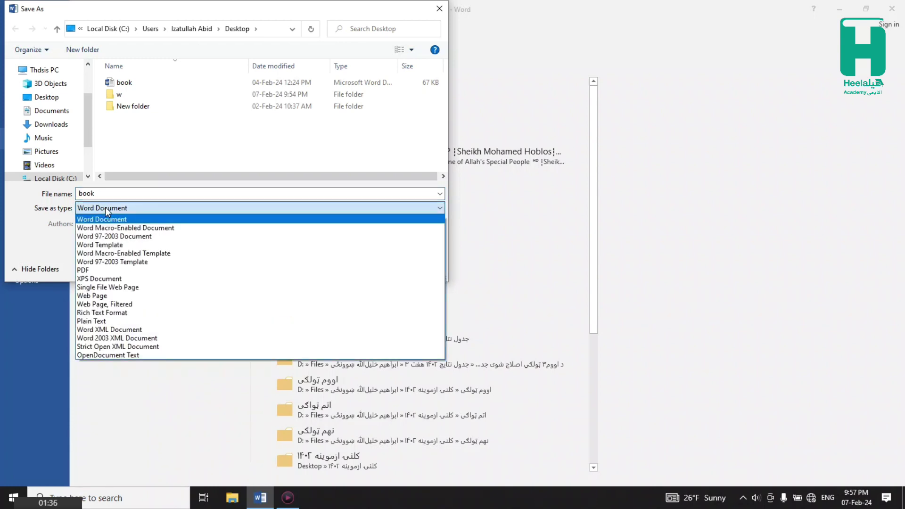
Save the document to the Desktop as book with the PDF file type.
click(106, 208)
click(106, 208)
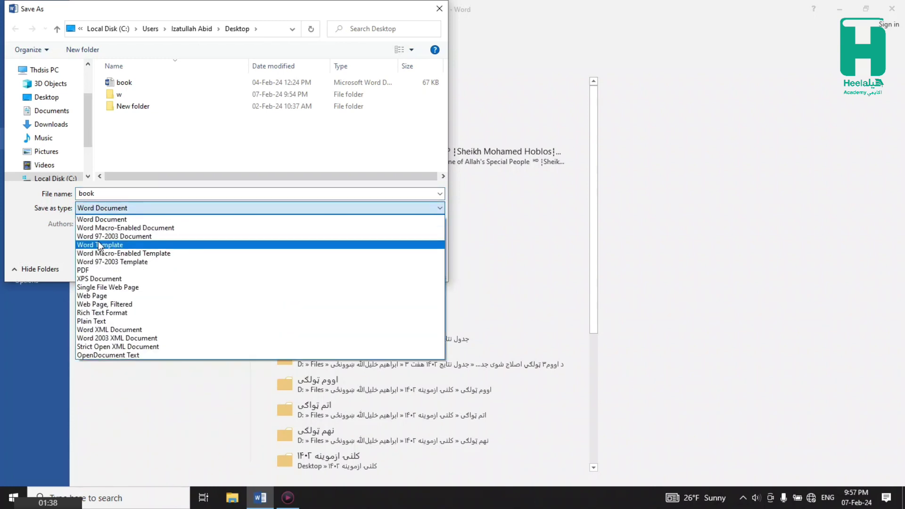
click(98, 271)
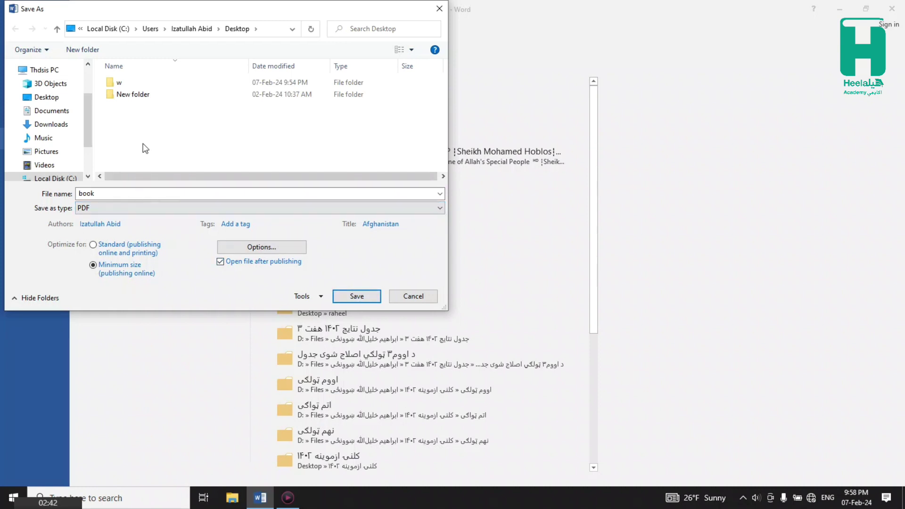
click(357, 296)
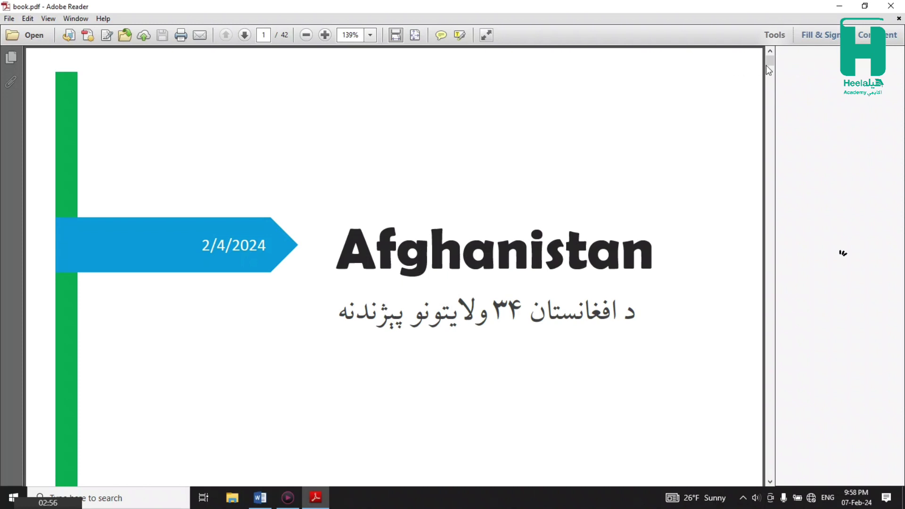
Scroll through the 42-page book.pdf in Adobe Reader, then close the reader.
drag(769, 63, 775, 114)
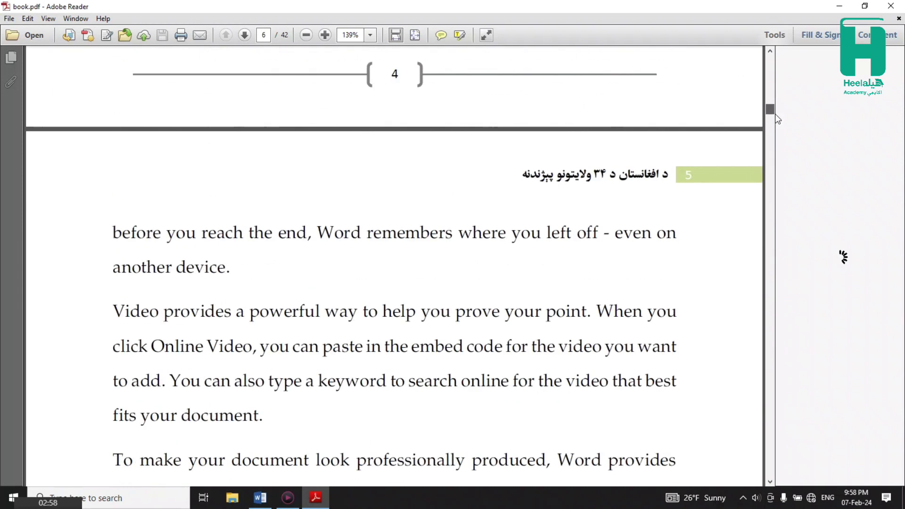
drag(770, 174, 742, 34)
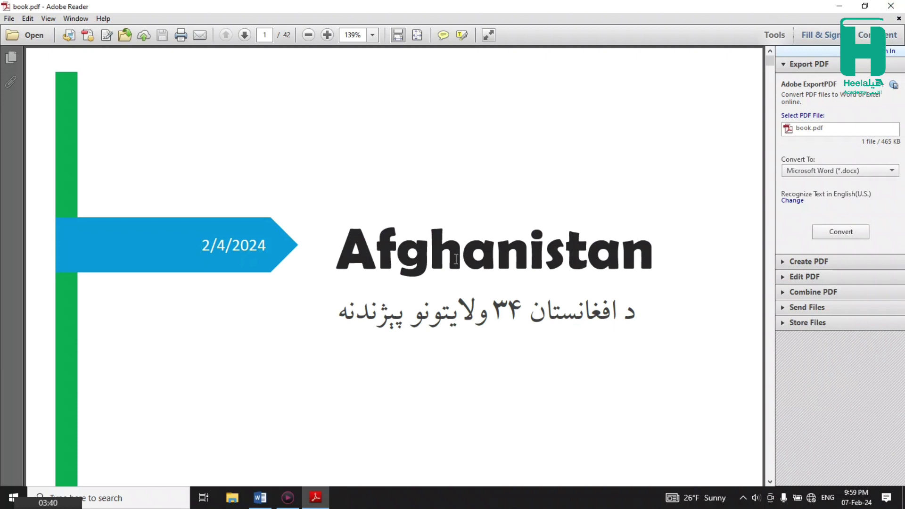
click(894, 6)
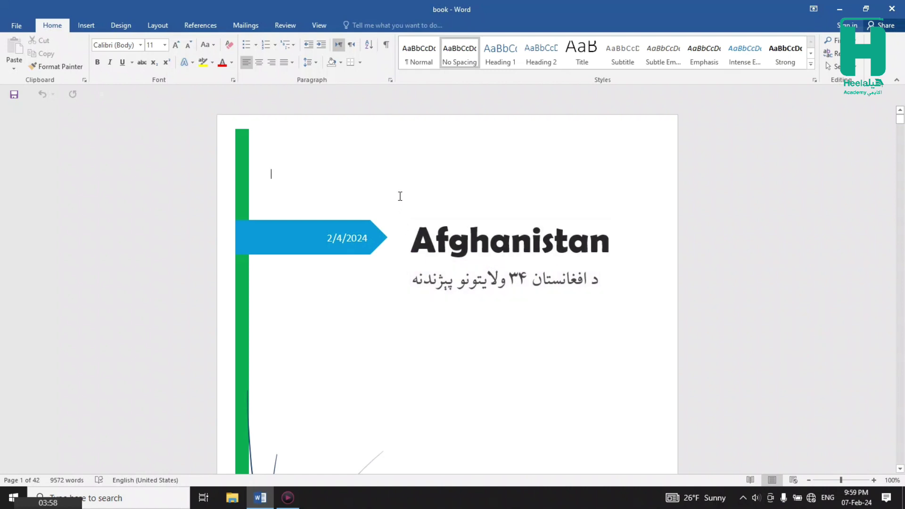
Go to File > Share > Email and start sending book as an email attachment.
click(17, 26)
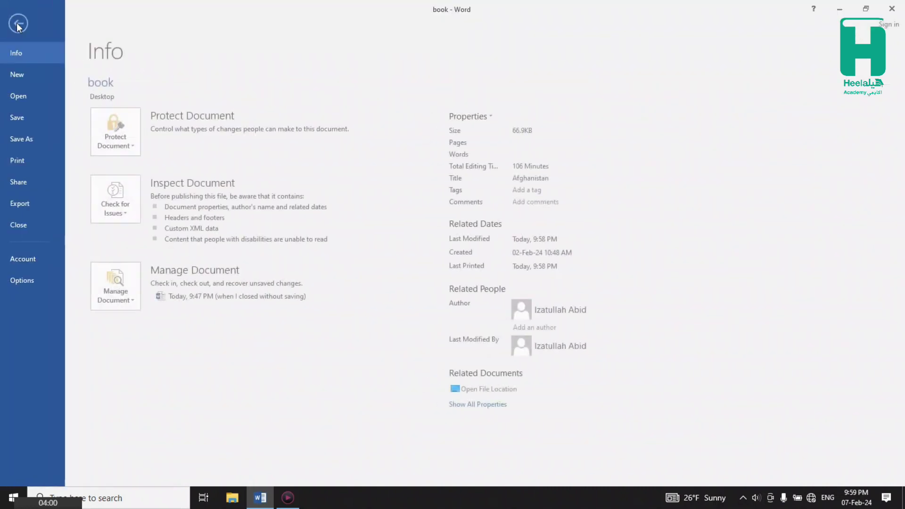
click(18, 183)
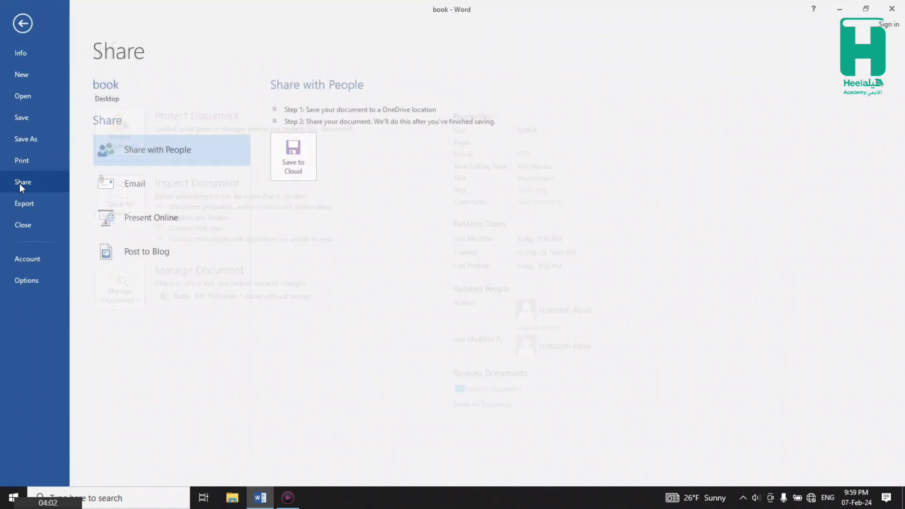
click(131, 195)
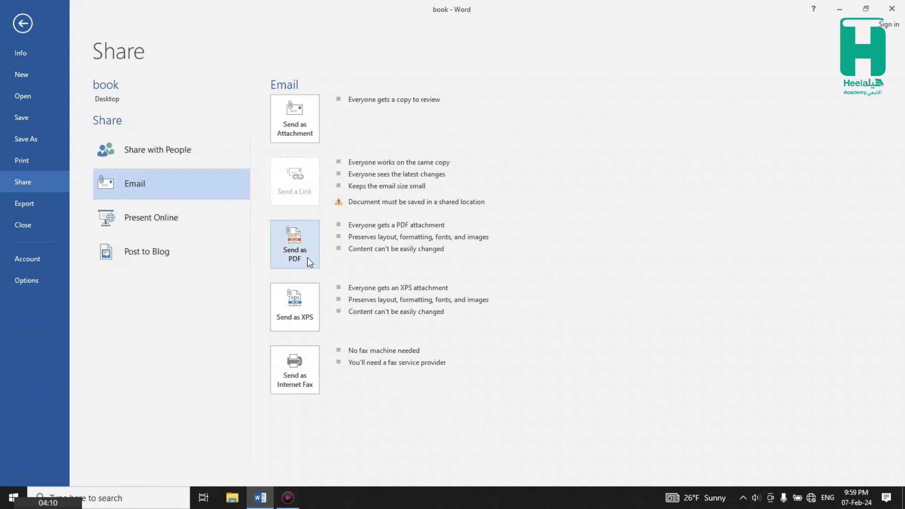
click(297, 125)
click(307, 248)
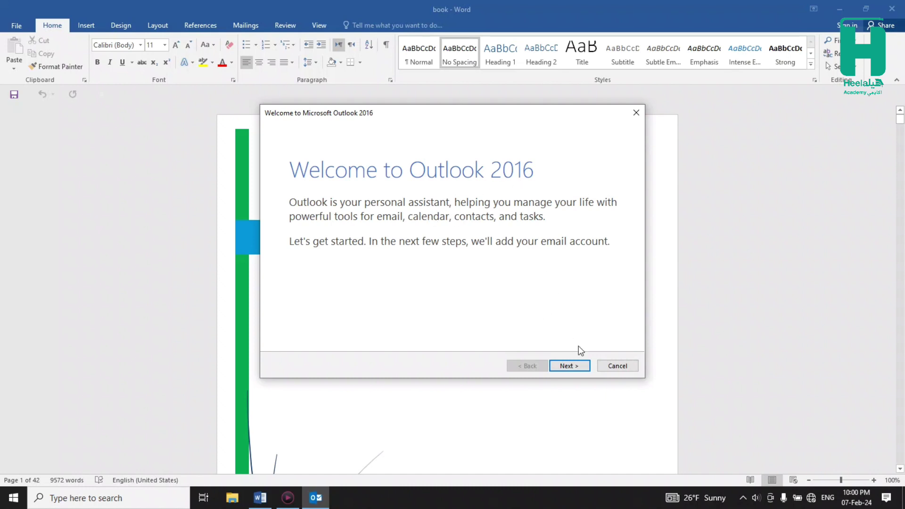
click(570, 367)
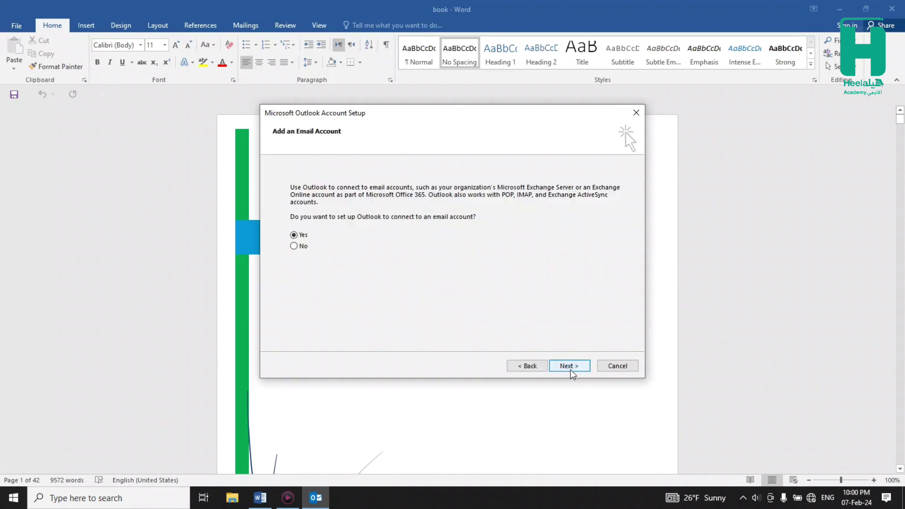
click(556, 367)
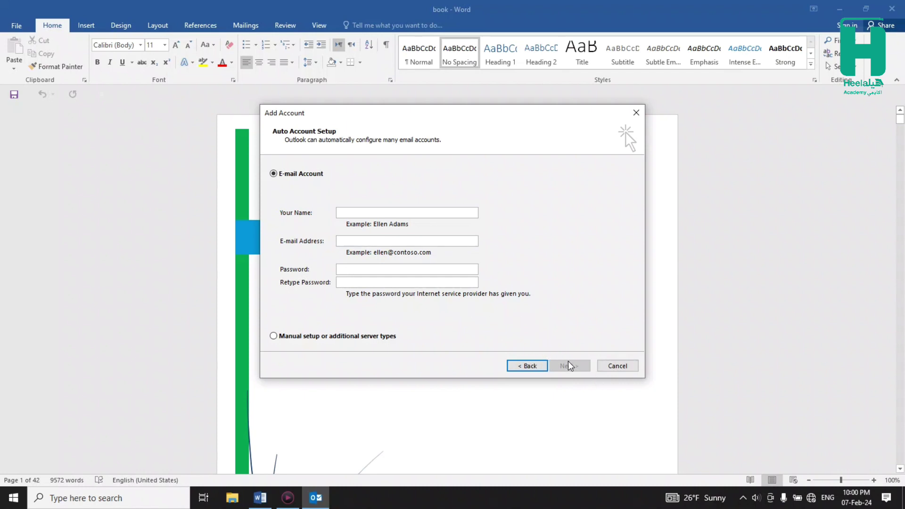
click(628, 369)
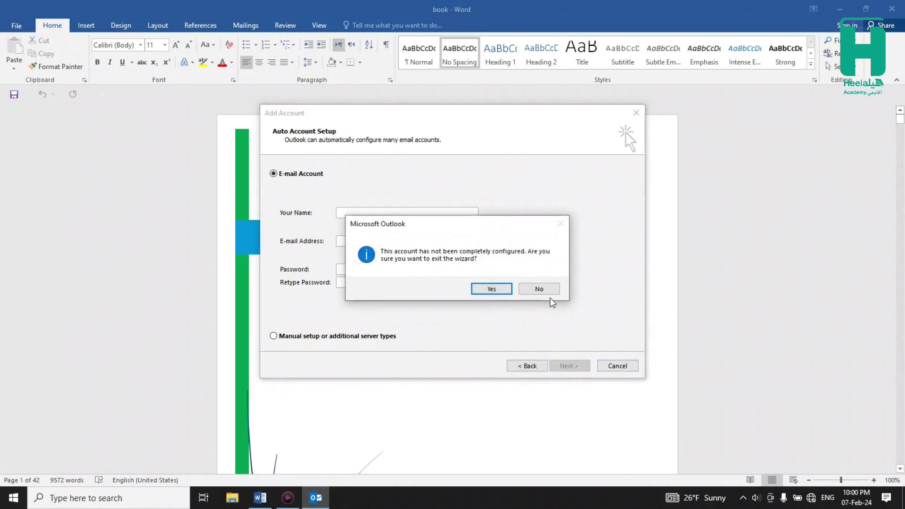
click(492, 289)
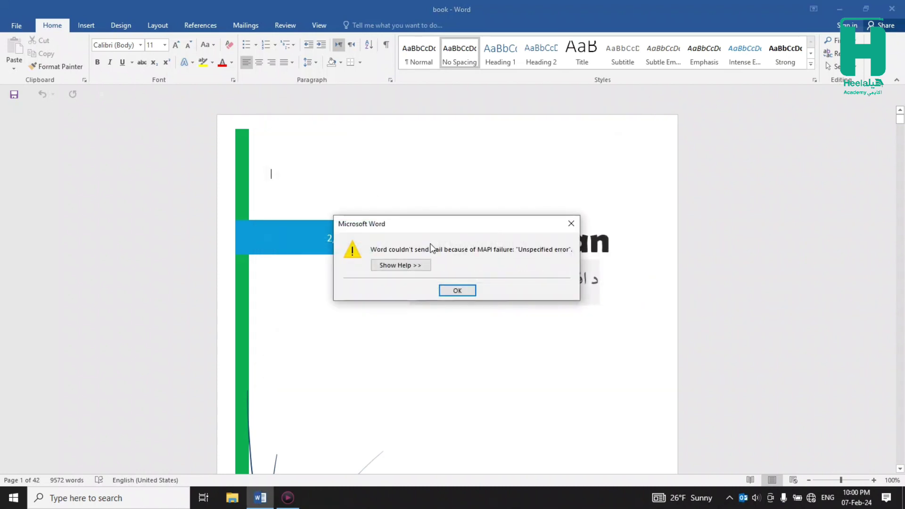
click(459, 289)
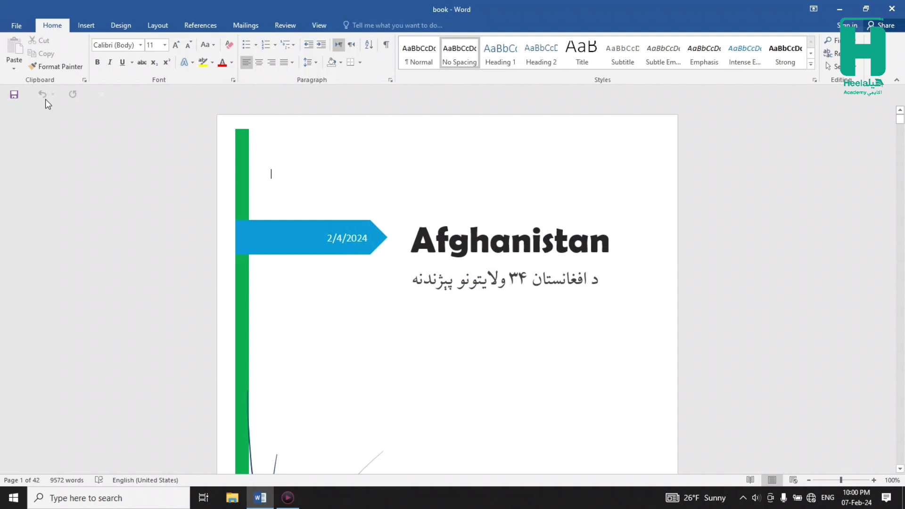
click(13, 27)
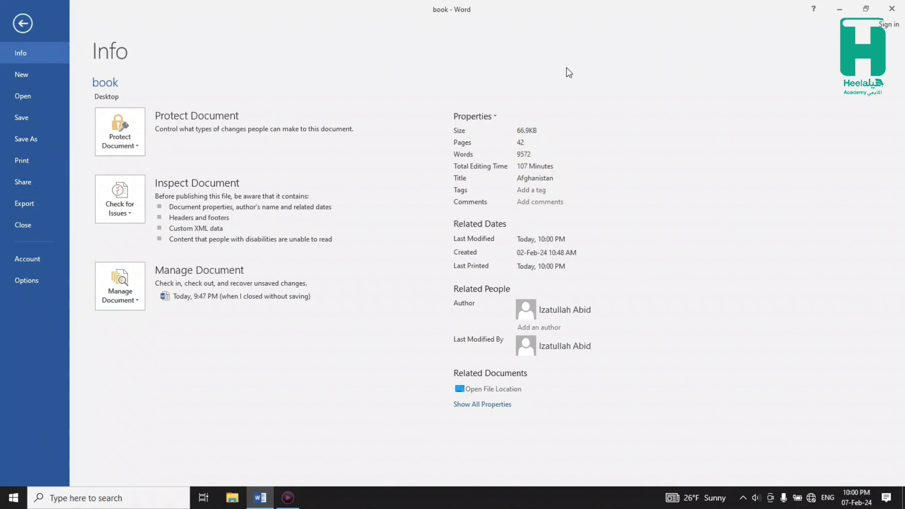
Close Word and enter 'control' in the Windows Run box.
click(890, 6)
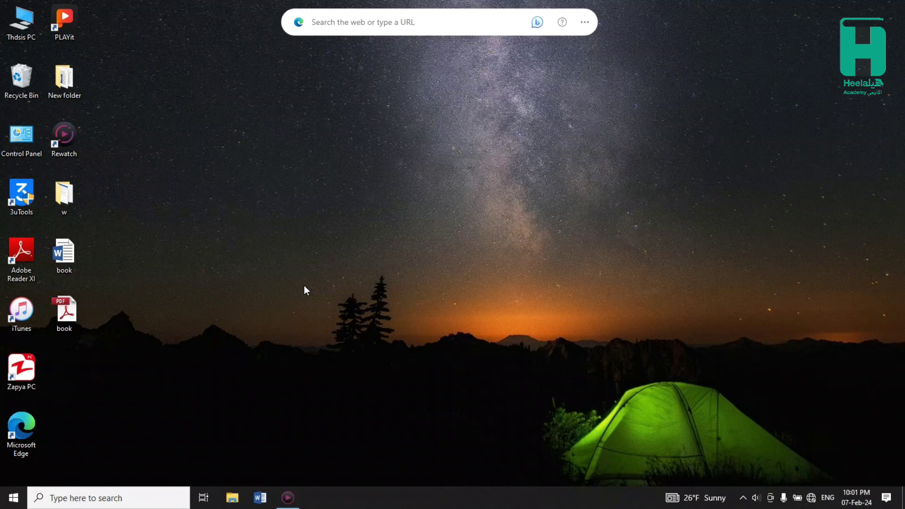
key(super+r)
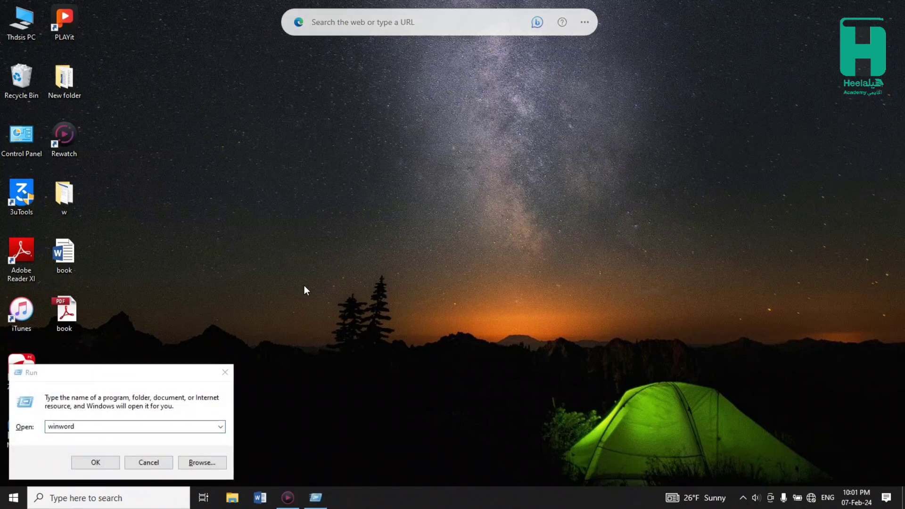
click(149, 421)
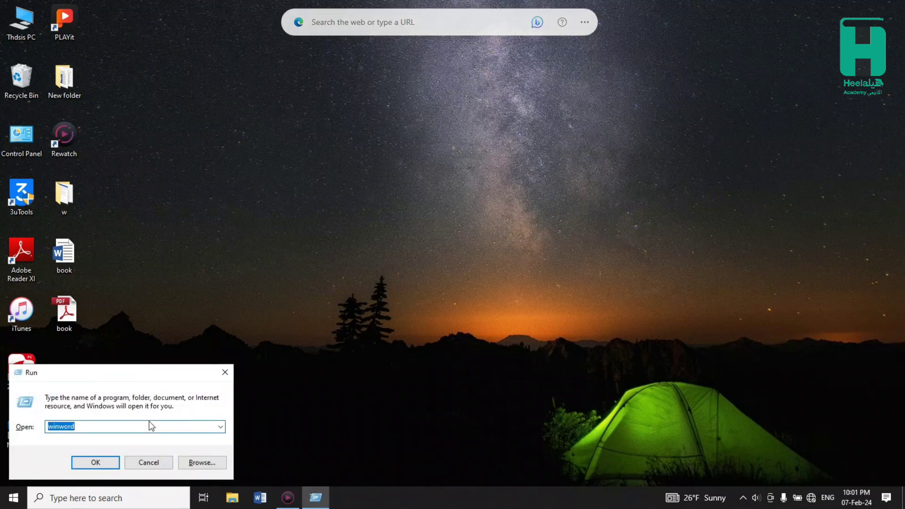
text(con)
text(trol)
Run control, maximize Control Panel, view the 297 installed Fonts, then minimize the window.
click(76, 466)
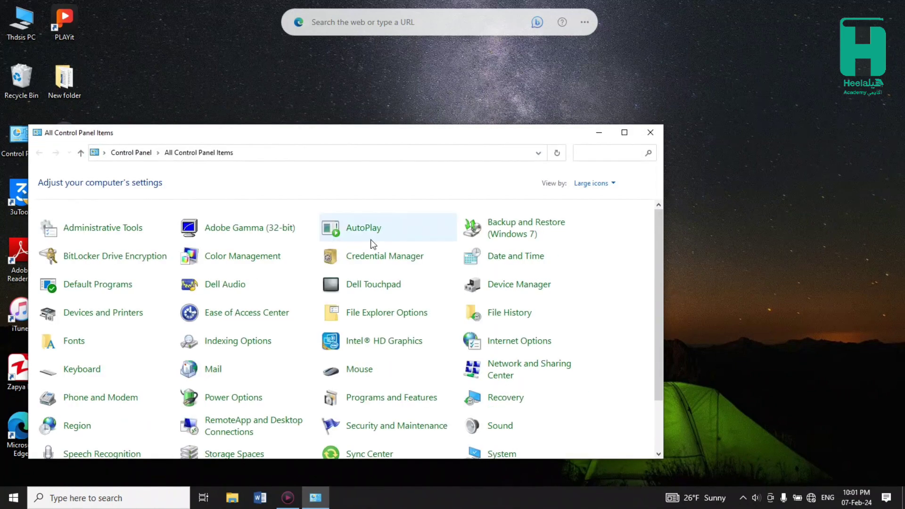
click(624, 132)
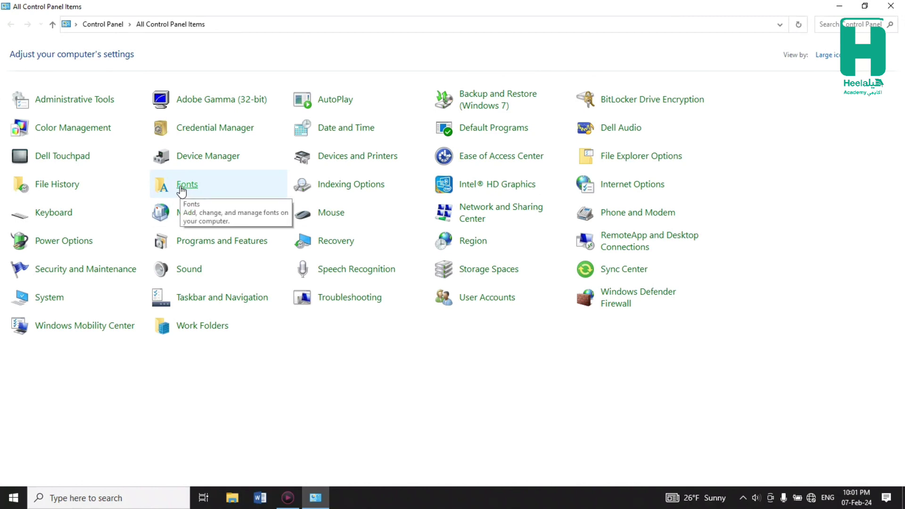
click(180, 188)
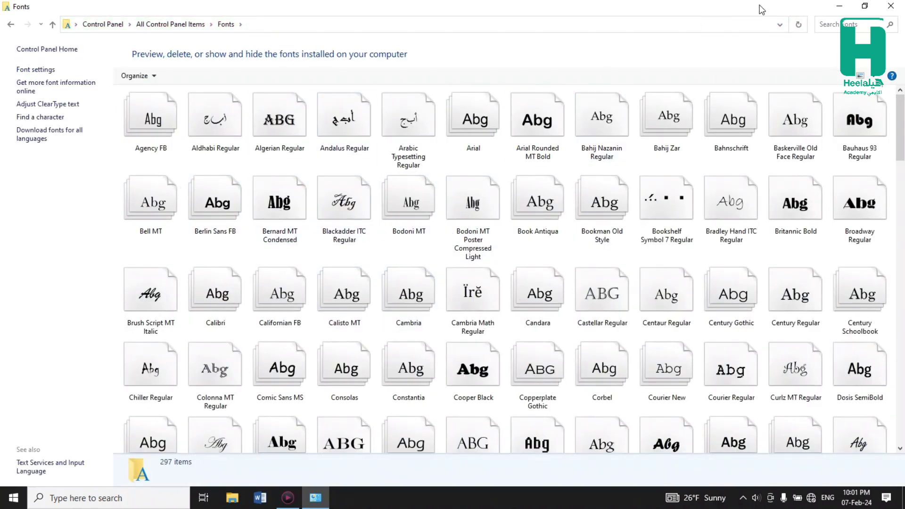
click(837, 6)
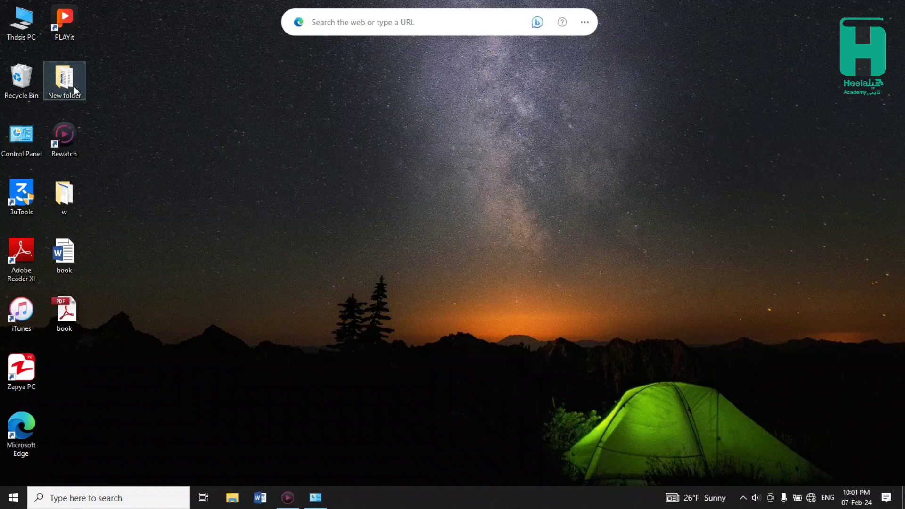
Open and close the desktop's New folder, then bring back the Fonts window and close it.
double_click(64, 93)
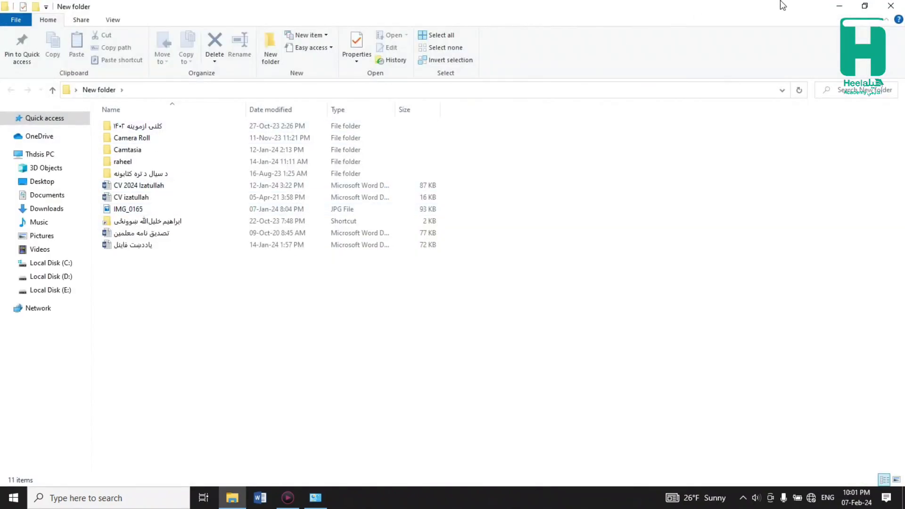
click(890, 6)
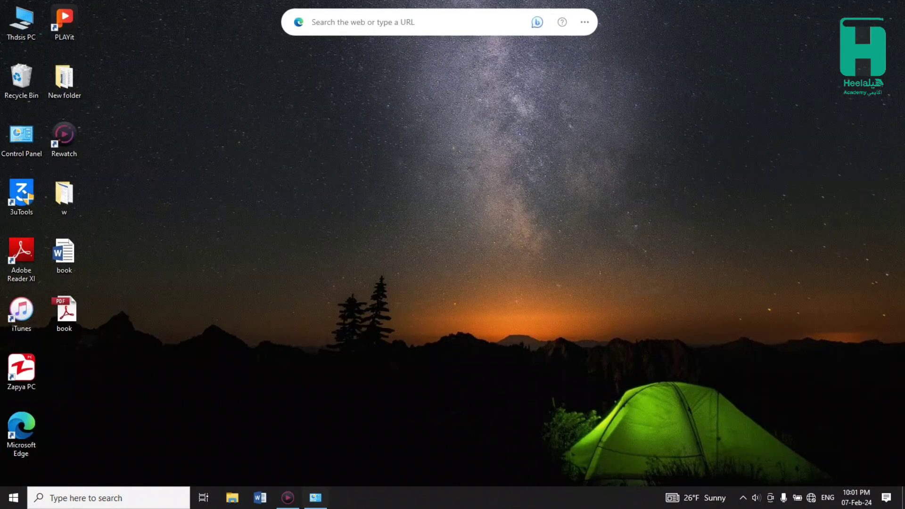
click(319, 501)
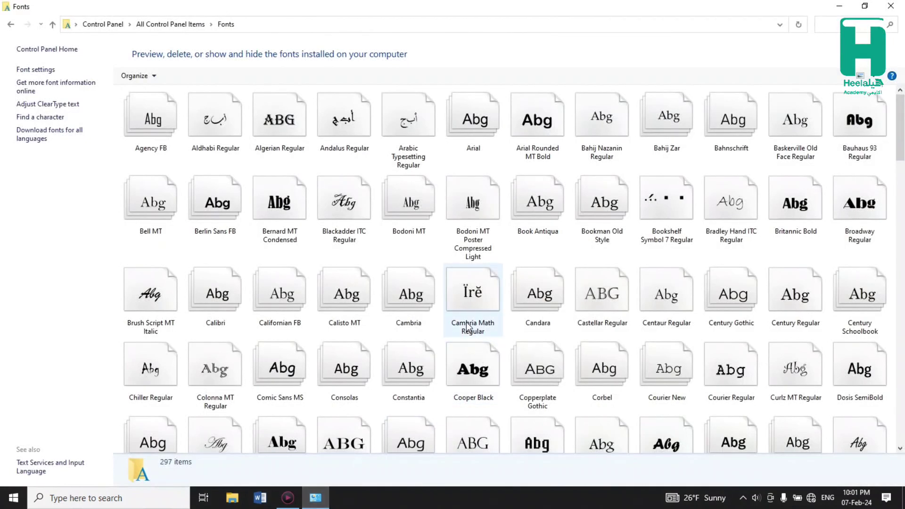
right_click(440, 255)
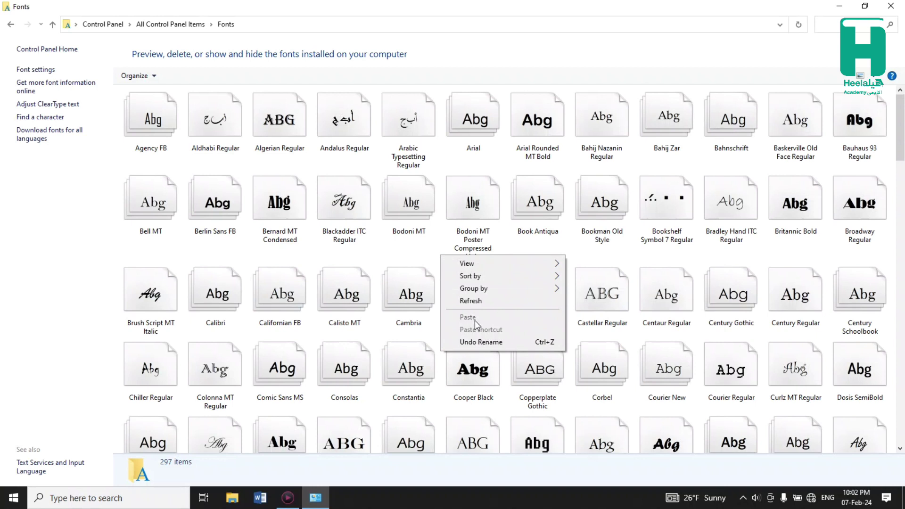
click(439, 250)
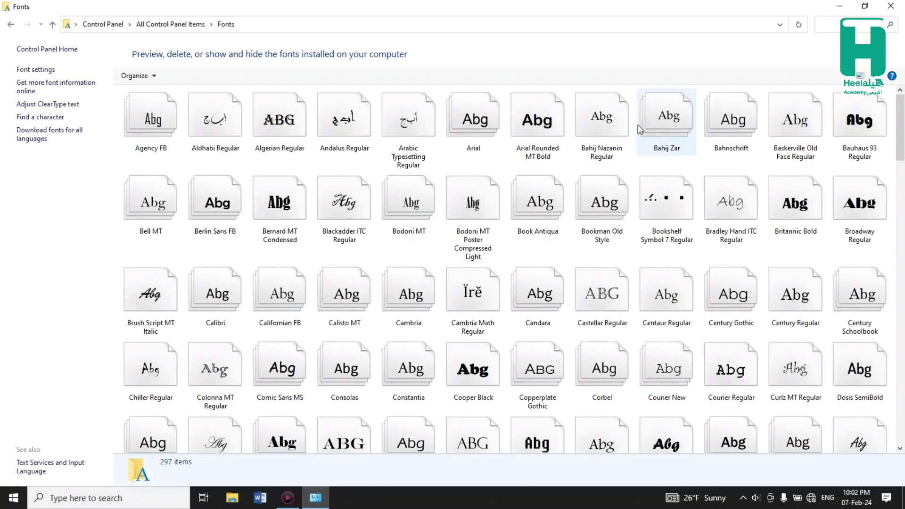
click(898, 7)
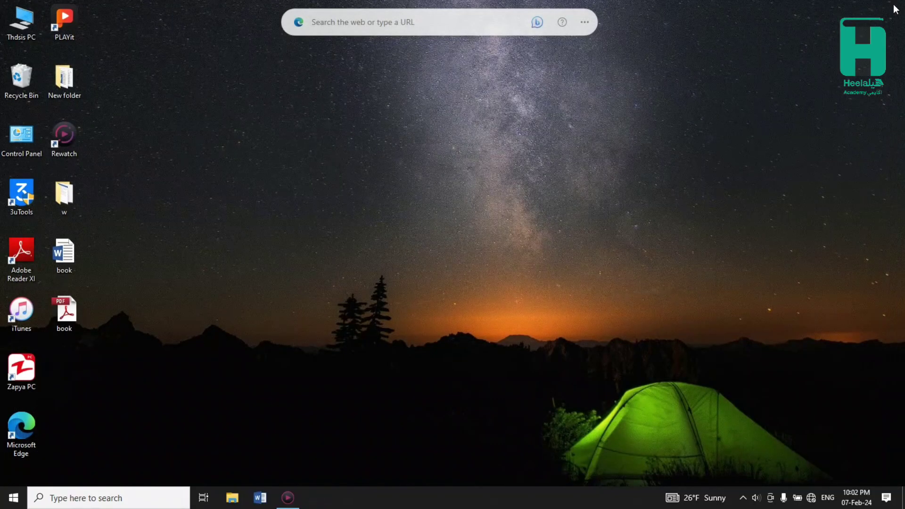